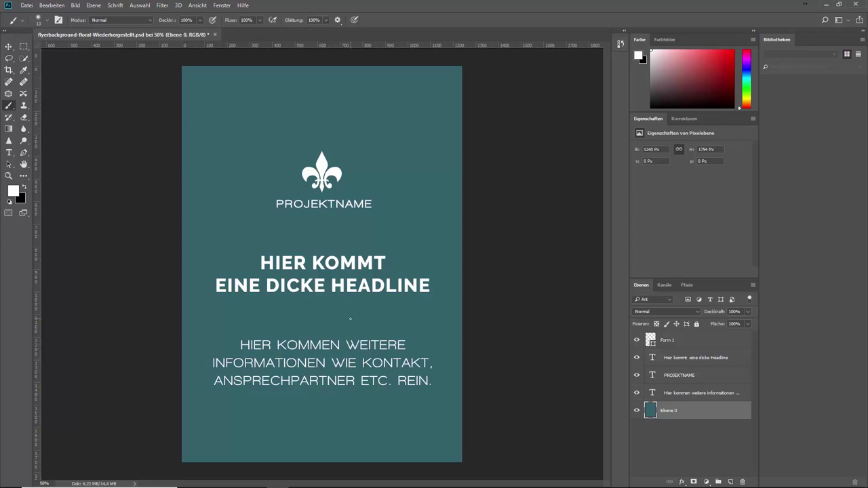
Step: Add a new empty layer, Ebene 1, directly above the Form 1 layer
{"action": "left_click", "coordinate": [713, 349]}
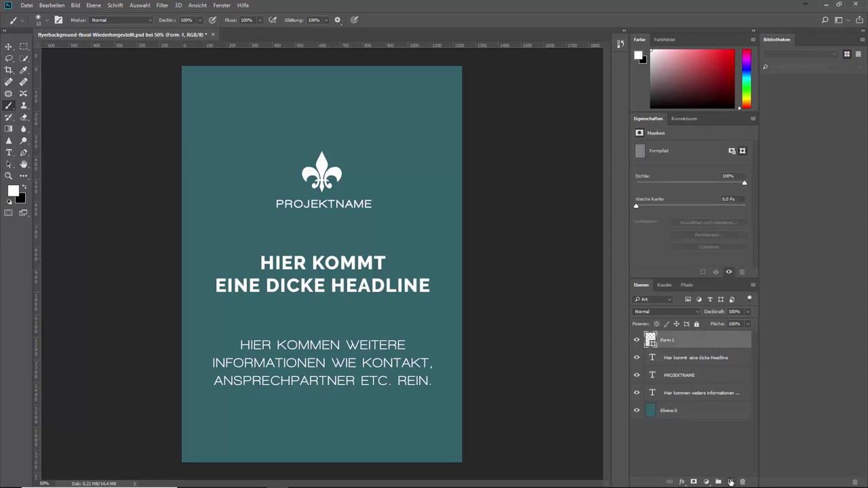
{"action": "left_click", "coordinate": [730, 482]}
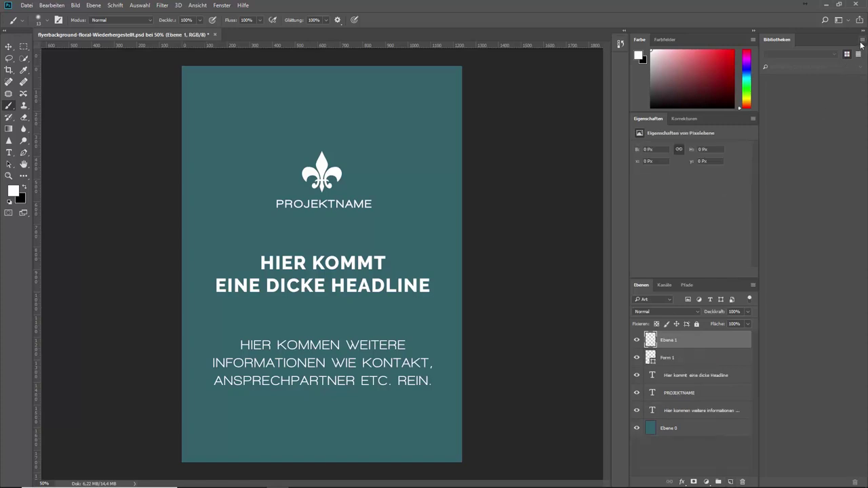
Step: Collapse the side panels and make the florale_effekte_5 rose brush 4997 the current brush
{"action": "left_click", "coordinate": [861, 41]}
{"action": "left_click", "coordinate": [761, 106]}
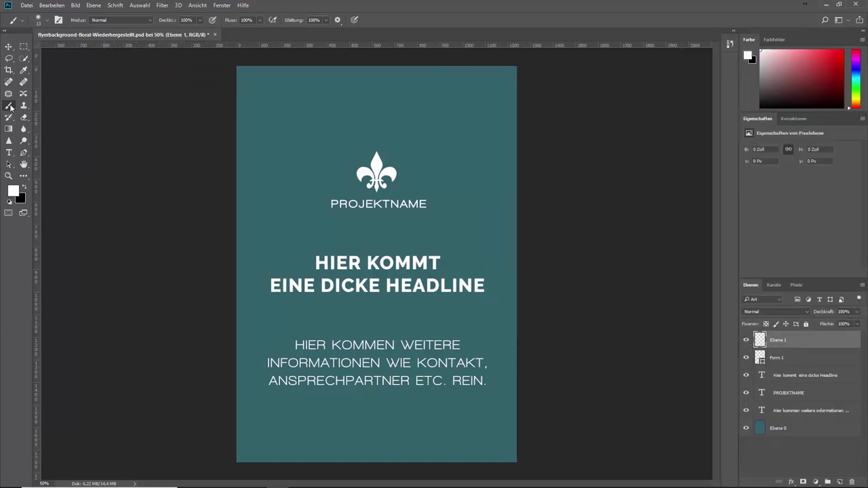
{"action": "left_click", "coordinate": [49, 22]}
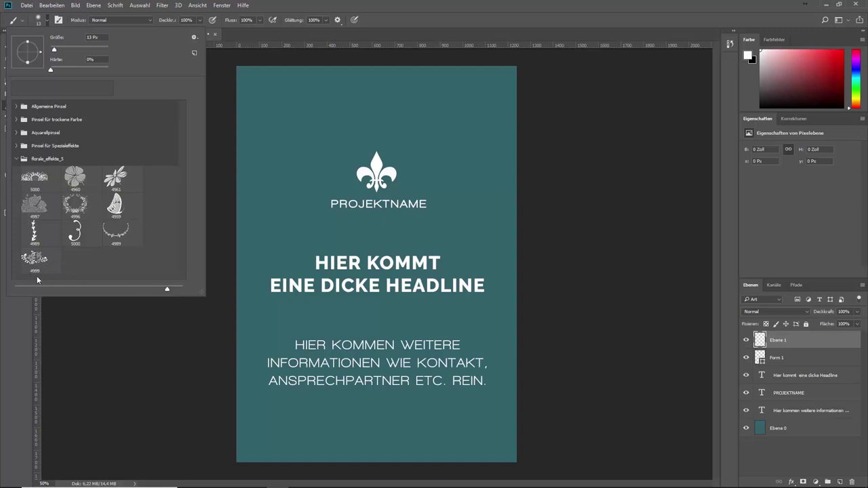
{"action": "left_click", "coordinate": [44, 209]}
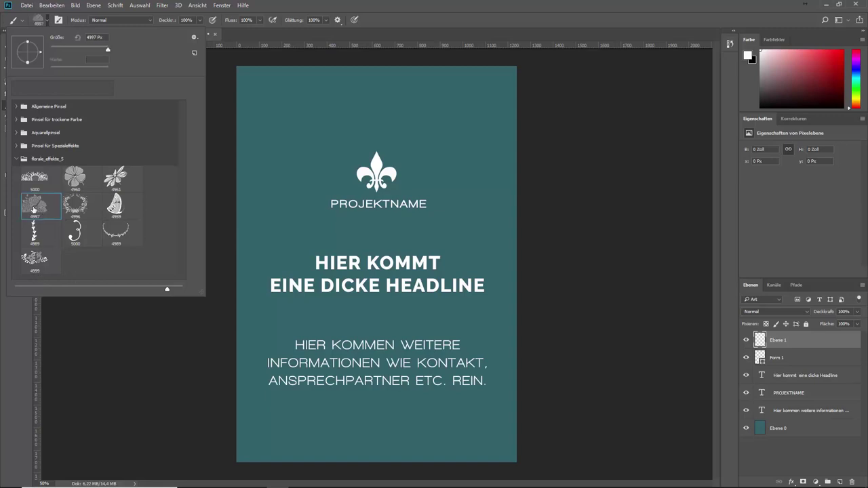
{"action": "left_click", "coordinate": [46, 22]}
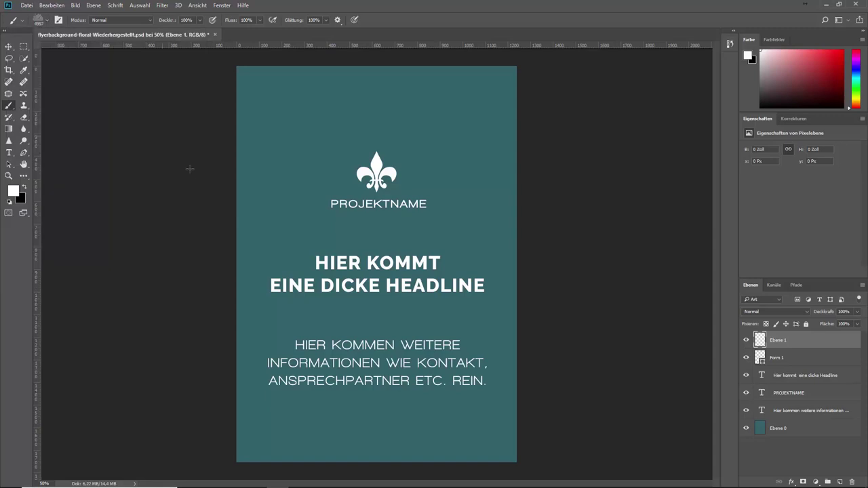
Step: Stamp a white 2427 px rose print on Ebene 1 and fade its opacity to 14%
{"action": "left_click", "coordinate": [15, 191]}
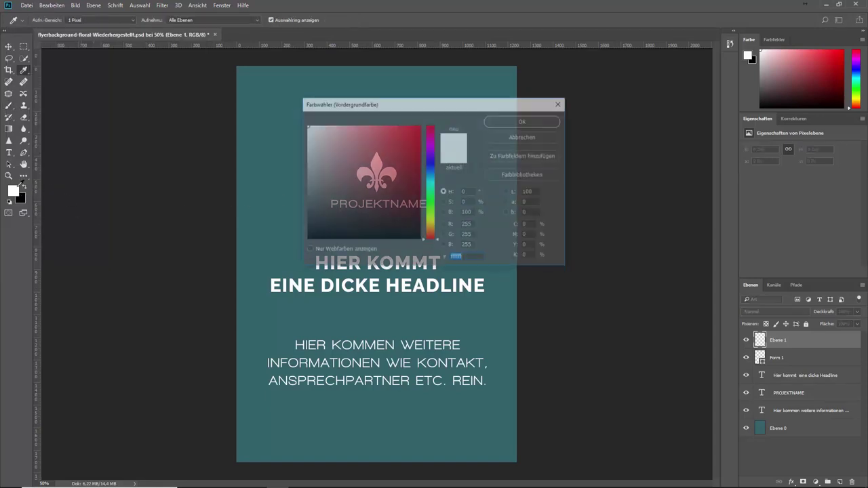
{"action": "left_click", "coordinate": [523, 121]}
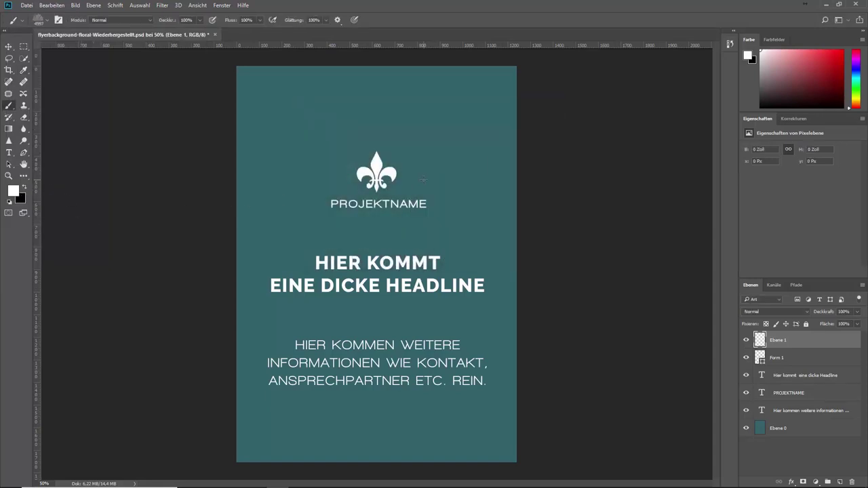
{"action": "left_click_drag", "start_coordinate": [421, 179], "coordinate": [173, 182]}
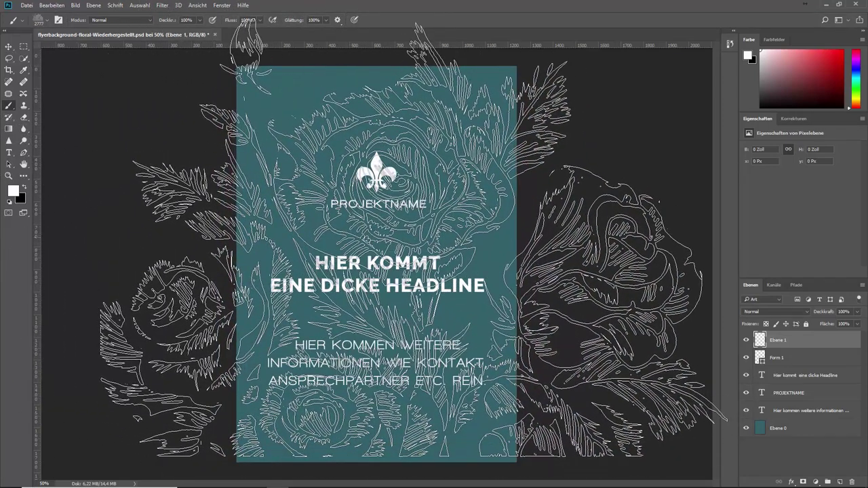
{"action": "left_click_drag", "start_coordinate": [481, 234], "coordinate": [457, 233]}
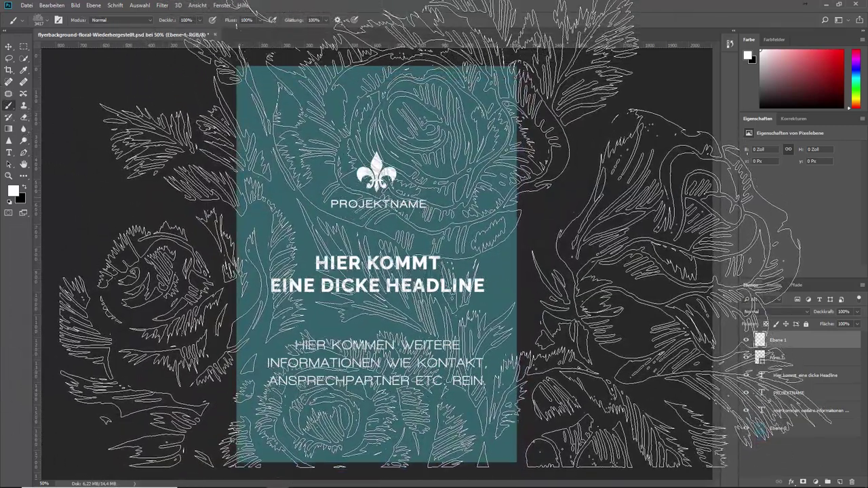
{"action": "left_click", "coordinate": [434, 230]}
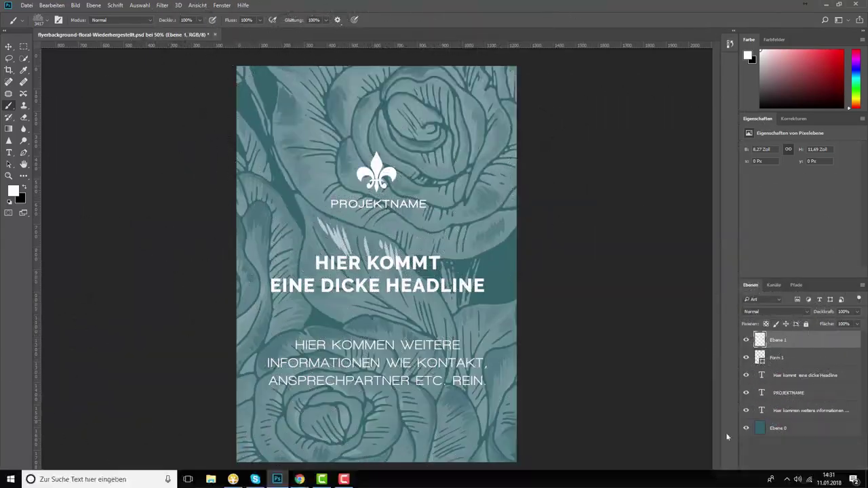
{"action": "left_click_drag", "start_coordinate": [821, 312], "coordinate": [786, 315]}
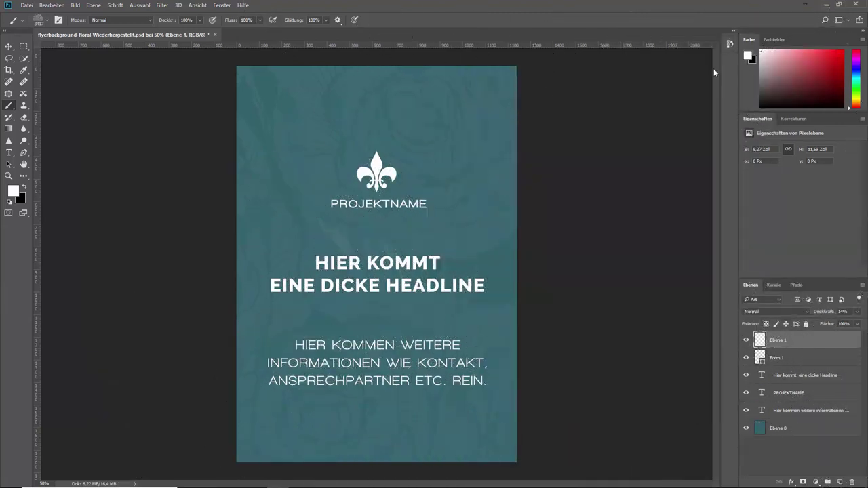
Step: Add layer Ebene 2, set the 5000 border brush to 2616 px, and place a vertical centre guide
{"action": "left_click", "coordinate": [840, 481]}
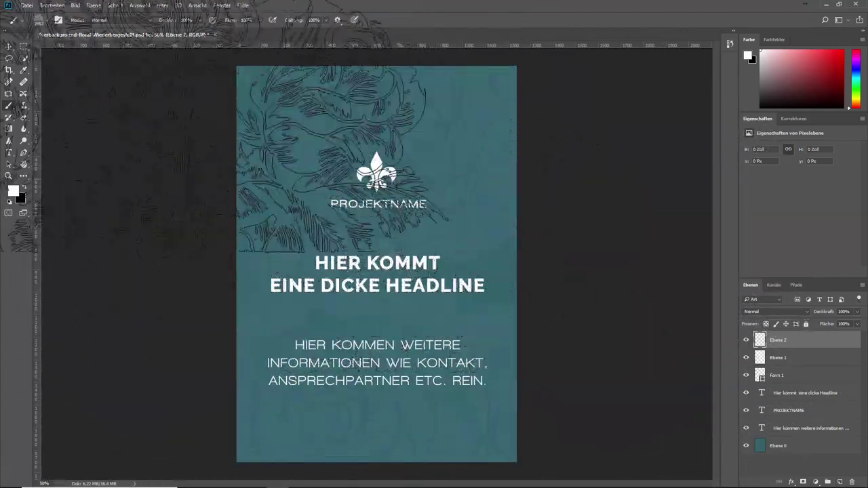
{"action": "left_click", "coordinate": [45, 20]}
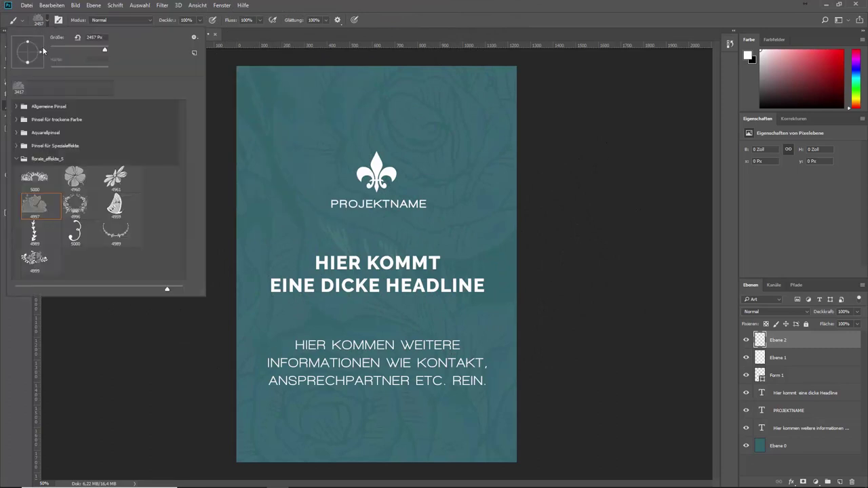
{"action": "left_click", "coordinate": [50, 174]}
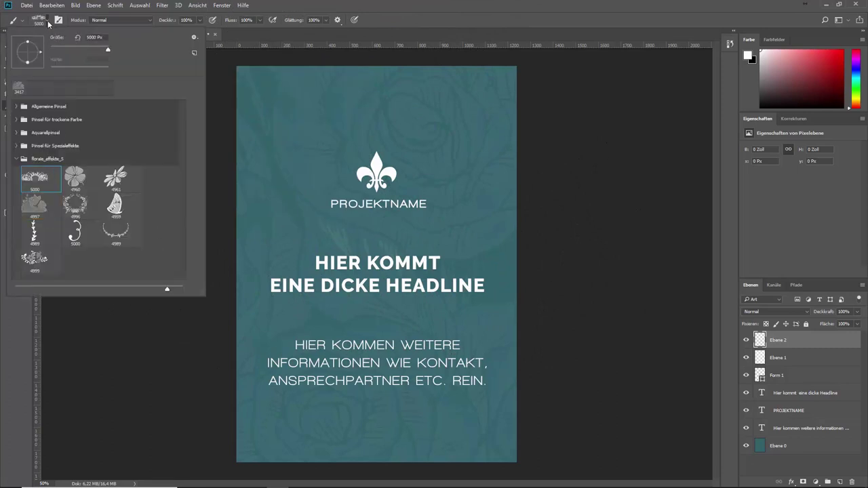
{"action": "left_click", "coordinate": [48, 23]}
{"action": "left_click_drag", "start_coordinate": [355, 240], "coordinate": [107, 227]}
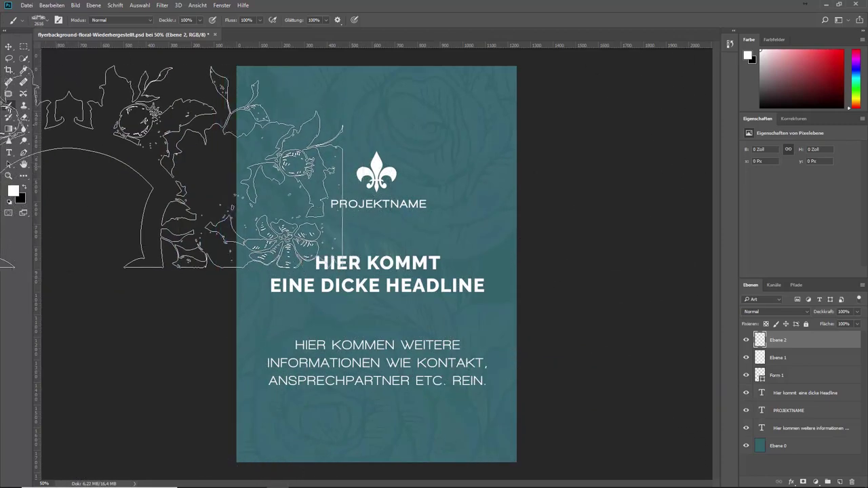
{"action": "left_click_drag", "start_coordinate": [37, 155], "coordinate": [376, 178]}
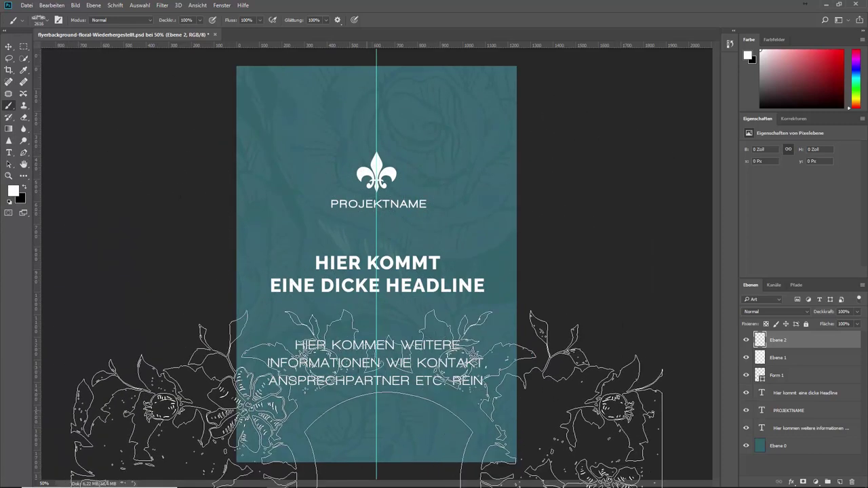
{"action": "key", "text": "ctrl+minus"}
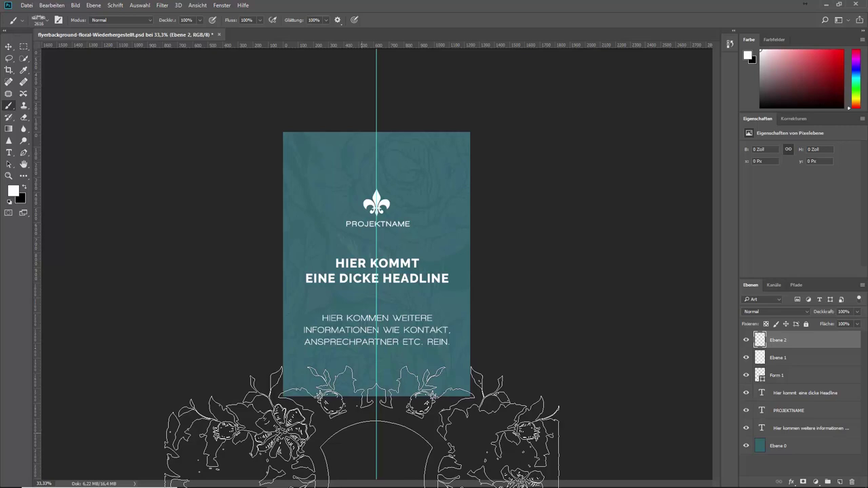
Step: Stamp the floral border at the flyer's bottom centre on Ebene 2, hide the guide, zoom to 50%
{"action": "left_click", "coordinate": [376, 474]}
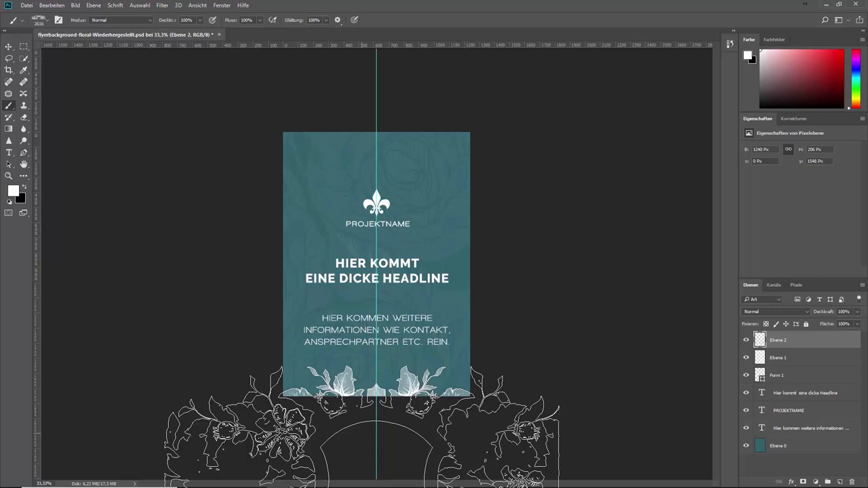
{"action": "key", "text": "Return"}
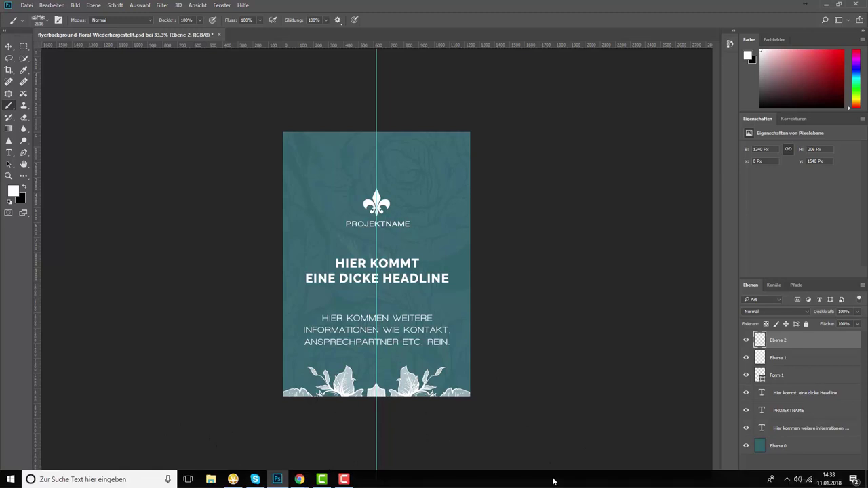
{"action": "key", "text": "ctrl+h"}
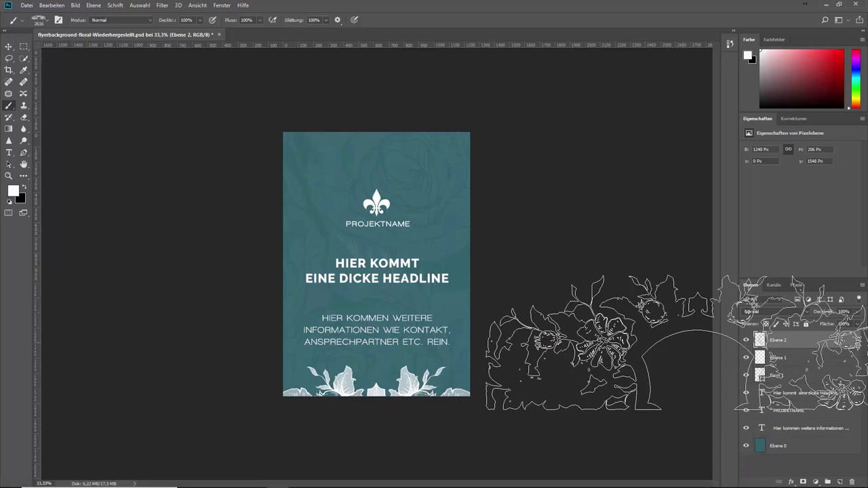
{"action": "key", "text": "ctrl+plus"}
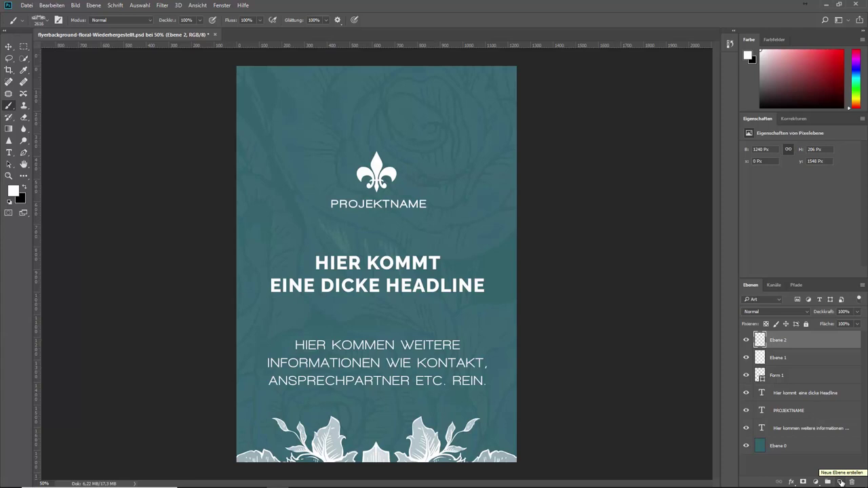
Step: Add layer Ebene 3 and draw a short horizontal work path under the headline, centred on the guide
{"action": "left_click", "coordinate": [840, 482]}
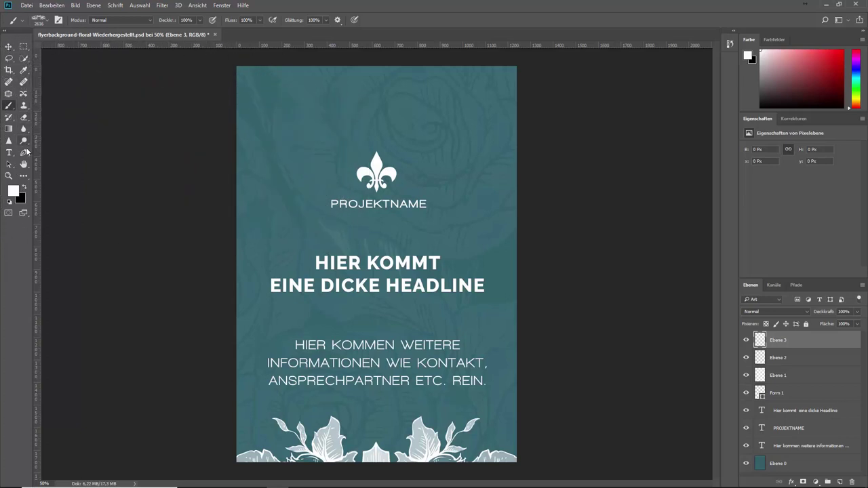
{"action": "left_click", "coordinate": [25, 152]}
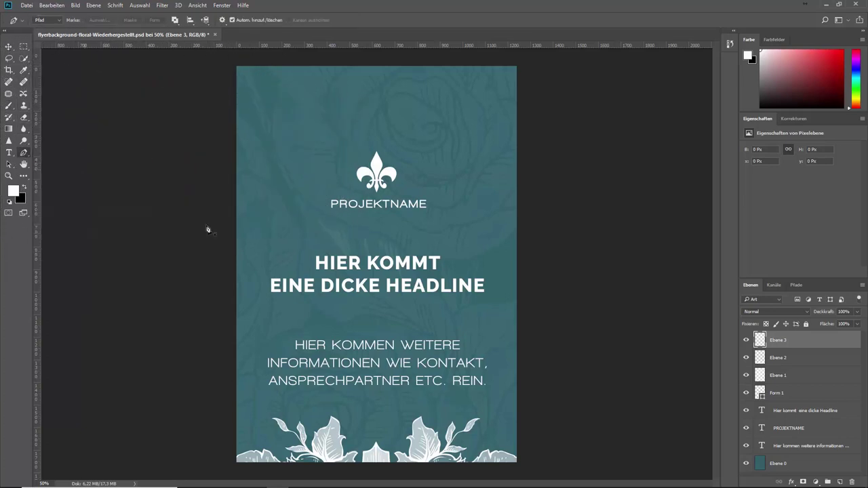
{"action": "key", "text": "ctrl+semicolon"}
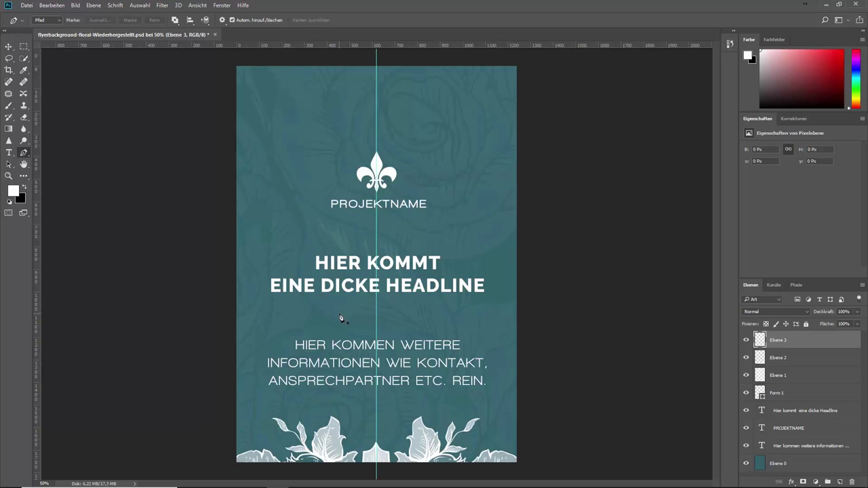
{"action": "left_click", "coordinate": [338, 313]}
{"action": "left_click", "coordinate": [415, 313]}
{"action": "left_click", "coordinate": [796, 285]}
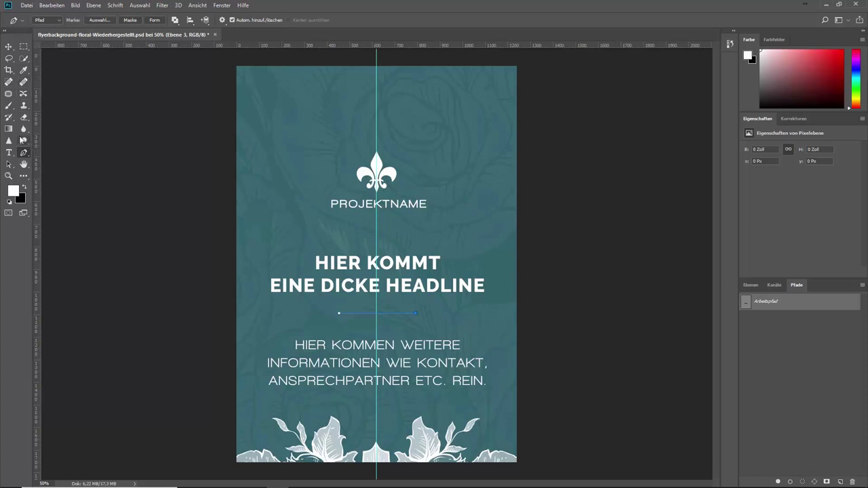
Step: Set the Brush tool to floral tip 4959 at 30 px with 135% spacing
{"action": "left_click", "coordinate": [9, 106]}
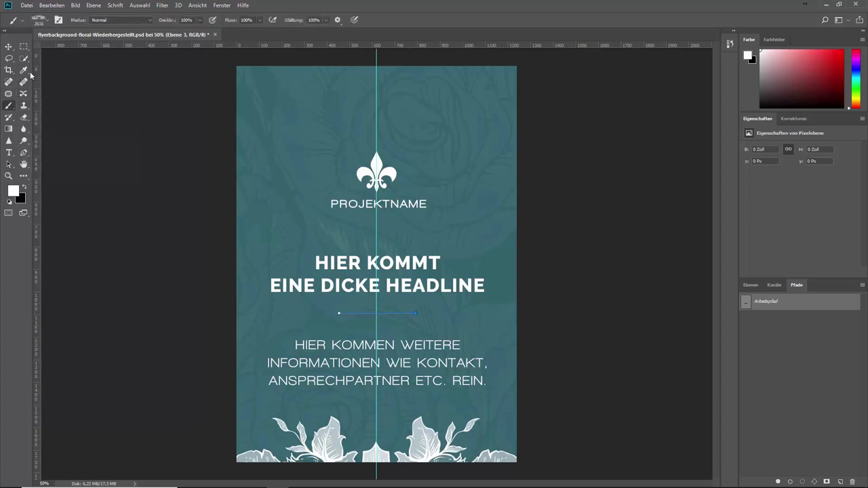
{"action": "left_click", "coordinate": [48, 20]}
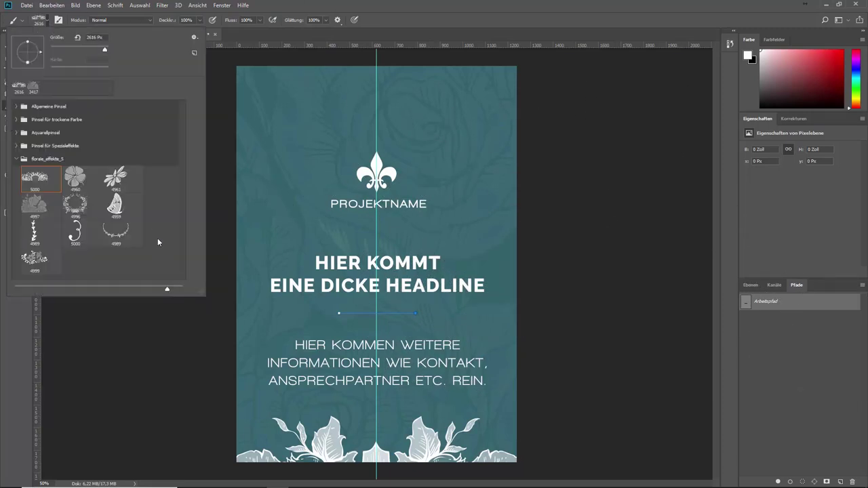
{"action": "left_click", "coordinate": [122, 207]}
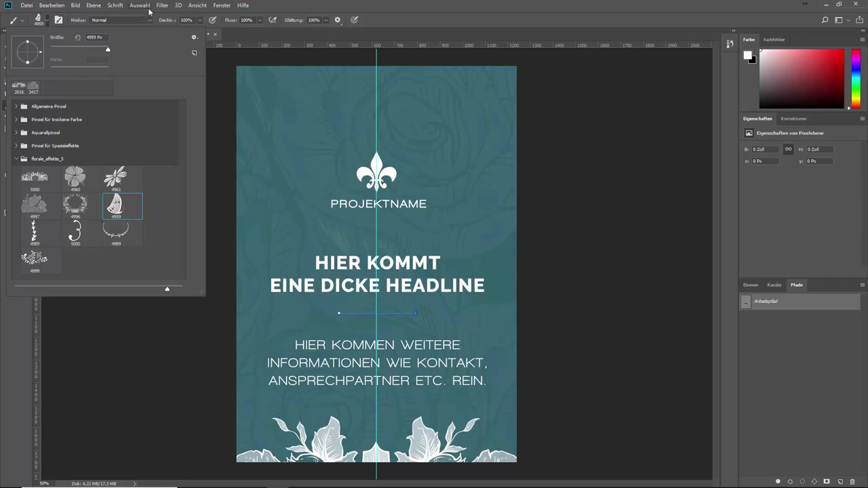
{"action": "left_click", "coordinate": [226, 9]}
{"action": "left_click", "coordinate": [251, 238]}
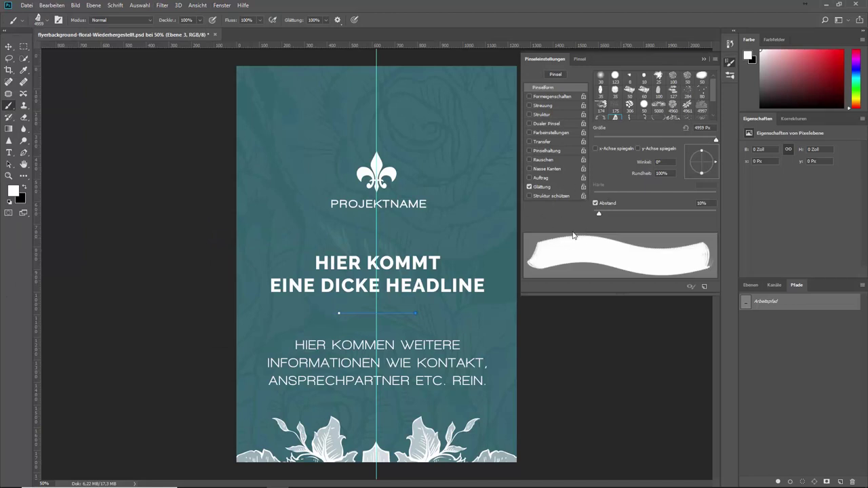
{"action": "mouse_move", "coordinate": [600, 213]}
{"action": "left_mouse_down"}
{"action": "mouse_move", "coordinate": [692, 213]}
{"action": "mouse_move", "coordinate": [660, 214]}
{"action": "left_mouse_up"}
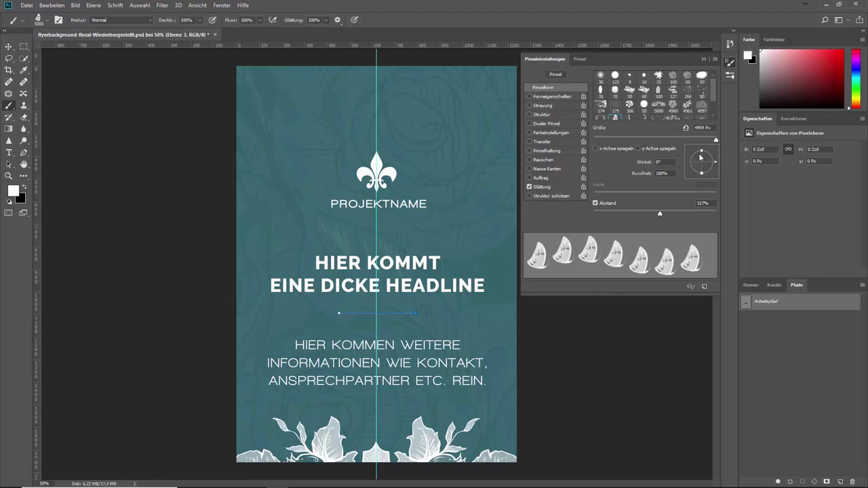
{"action": "left_click_drag", "start_coordinate": [715, 139], "coordinate": [611, 144]}
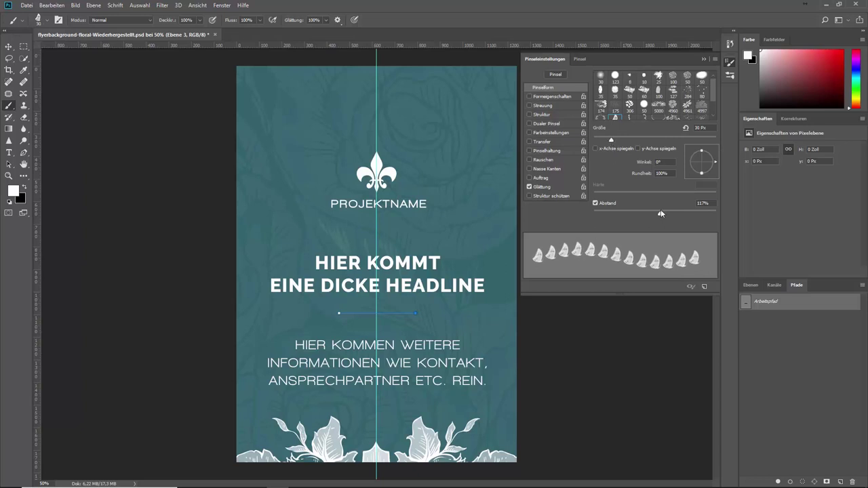
{"action": "mouse_move", "coordinate": [660, 213]}
{"action": "left_mouse_down"}
{"action": "mouse_move", "coordinate": [594, 213]}
{"action": "mouse_move", "coordinate": [665, 213]}
{"action": "left_mouse_up"}
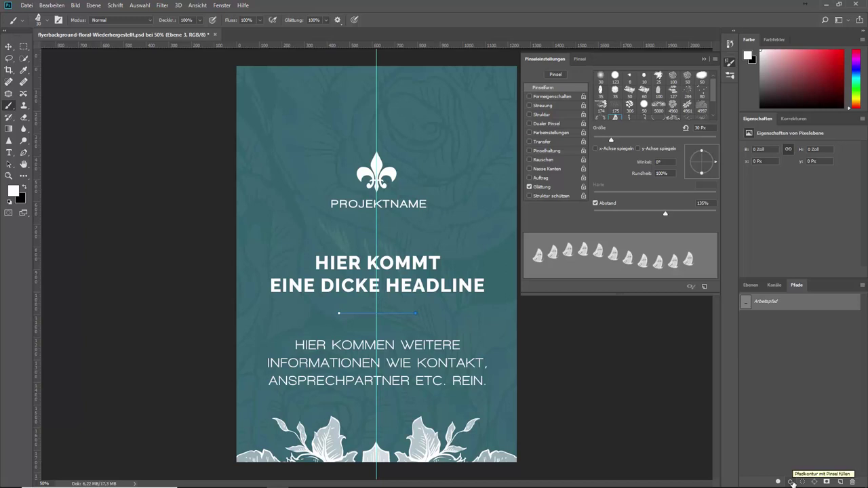
Step: Stroke the divider path with the 4959 brush into a leaf-ornament row, then hide the guides
{"action": "left_click", "coordinate": [791, 482]}
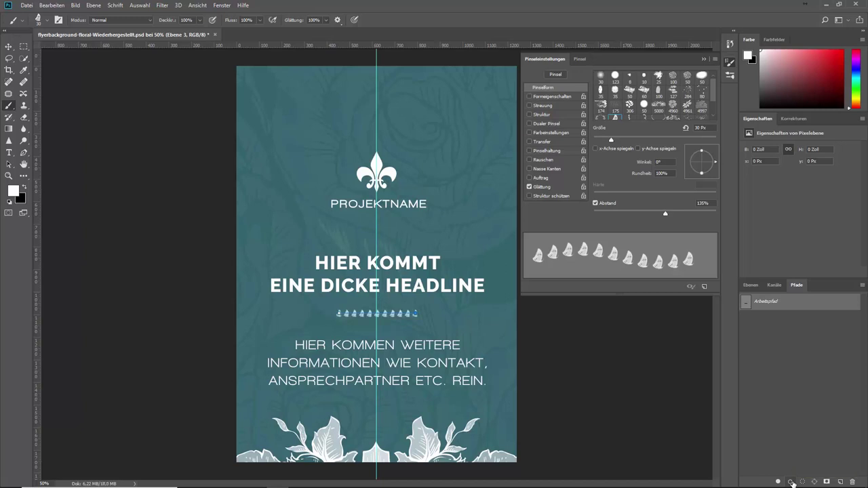
{"action": "left_click", "coordinate": [9, 46]}
{"action": "left_click", "coordinate": [813, 366]}
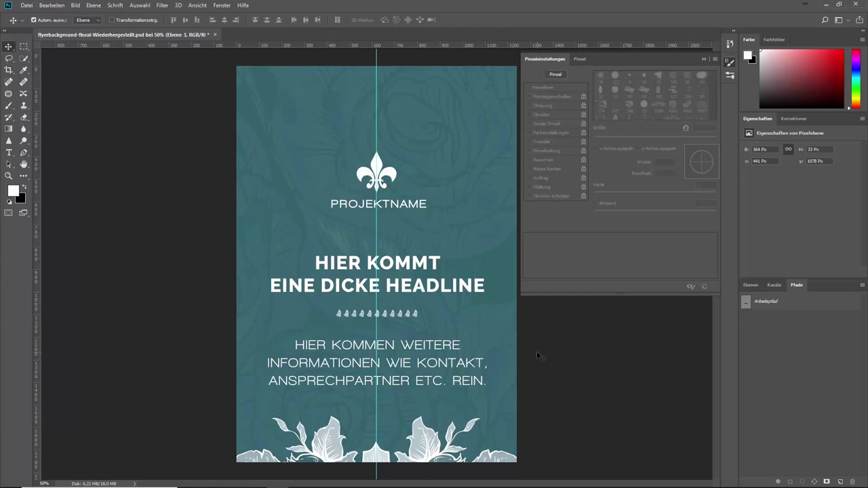
{"action": "key", "text": "ctrl+h"}
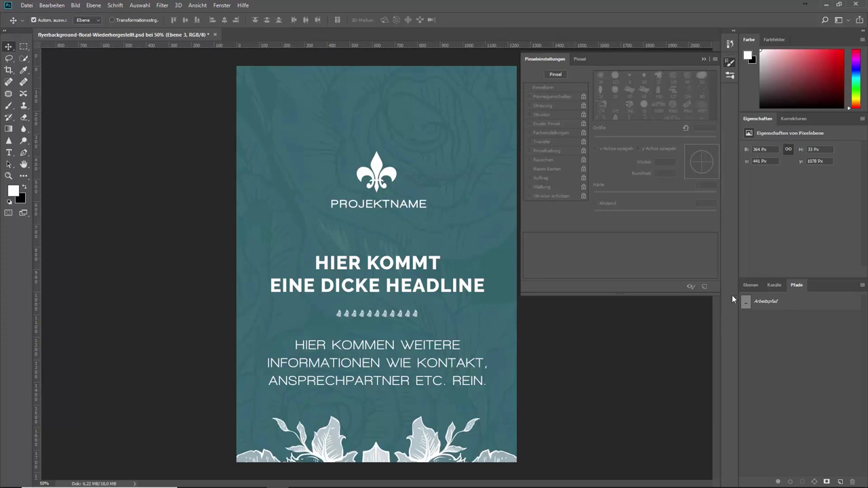
{"action": "left_click", "coordinate": [748, 284]}
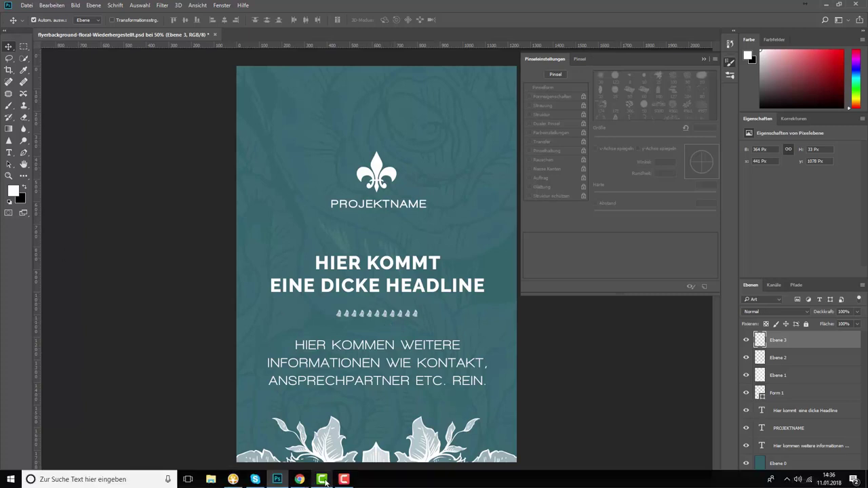
Step: Load the maremueritz.de website in a new Chrome tab
{"action": "mouse_move", "coordinate": [299, 479]}
{"action": "left_click", "coordinate": [338, 448]}
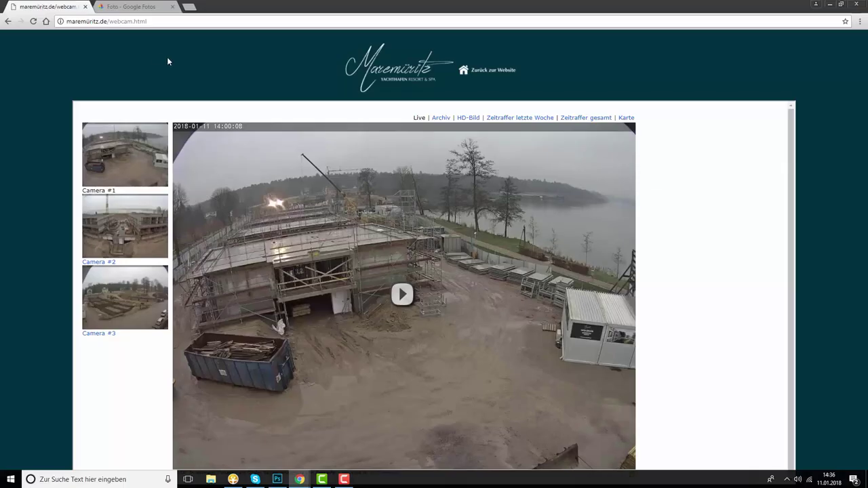
{"action": "left_click", "coordinate": [188, 7]}
{"action": "type", "text": "maremueritz.de"}
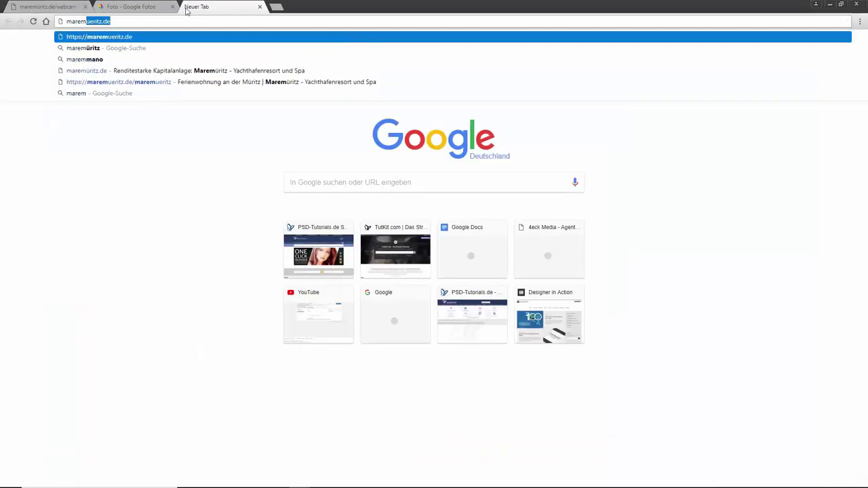
{"action": "key", "text": "Return"}
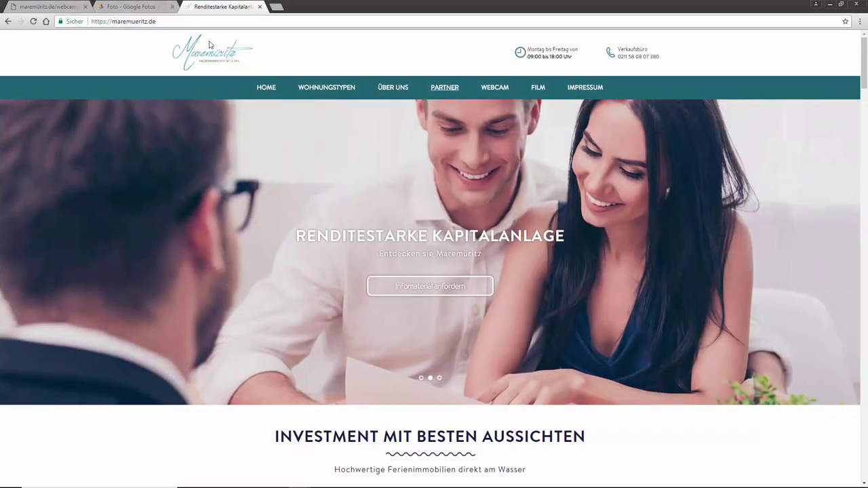
Step: View the webcam page and the banner photo in Google Photos, then return to Photoshop
{"action": "left_click", "coordinate": [63, 6]}
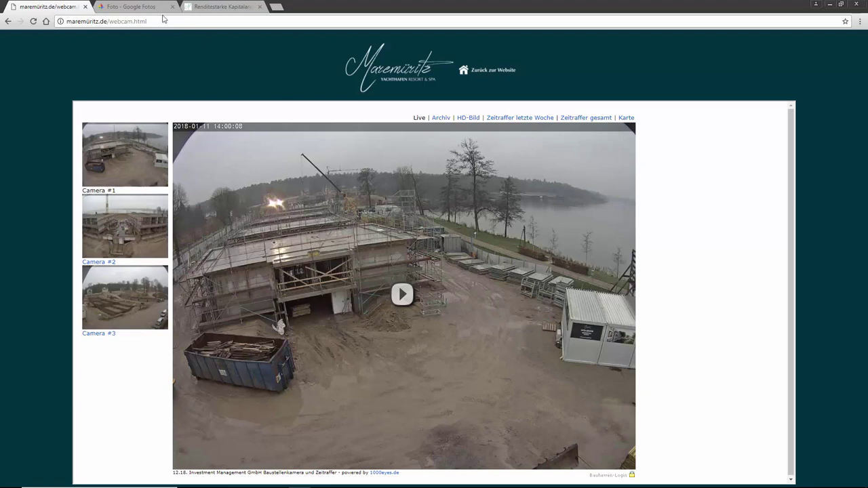
{"action": "left_click", "coordinate": [135, 7]}
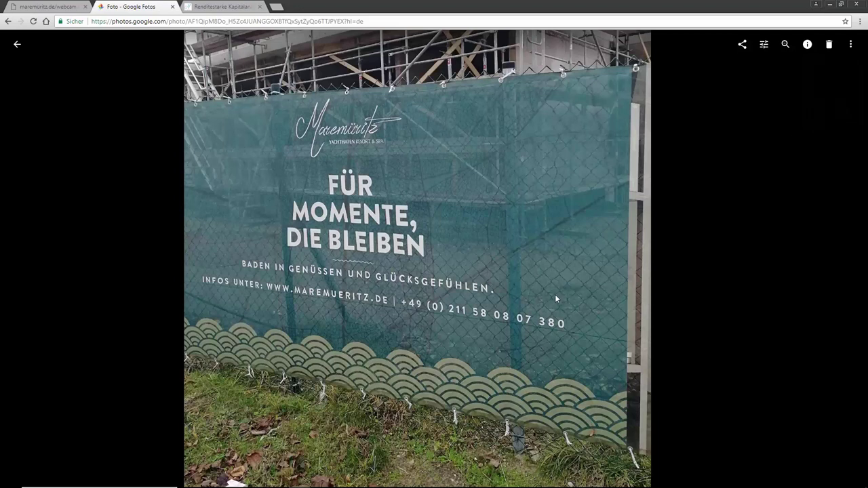
{"action": "mouse_move", "coordinate": [303, 263]}
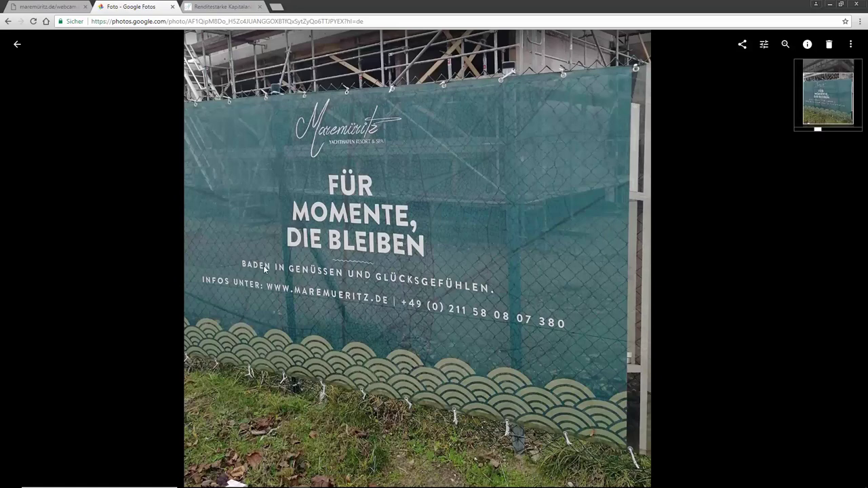
{"action": "key", "text": "alt+Tab"}
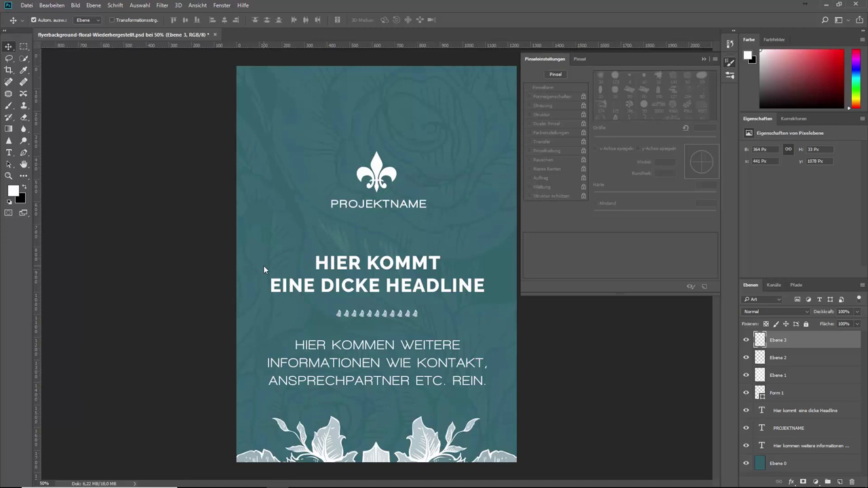
{"action": "key", "text": "alt+Tab"}
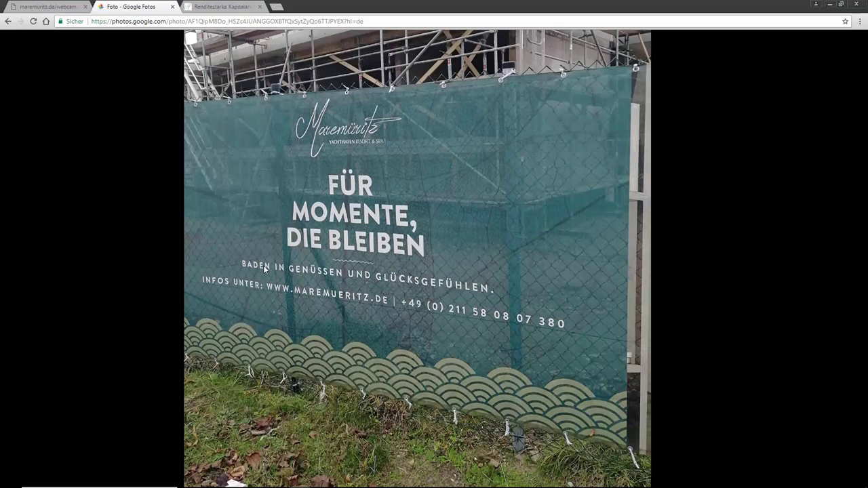
{"action": "key", "text": "alt+Tab"}
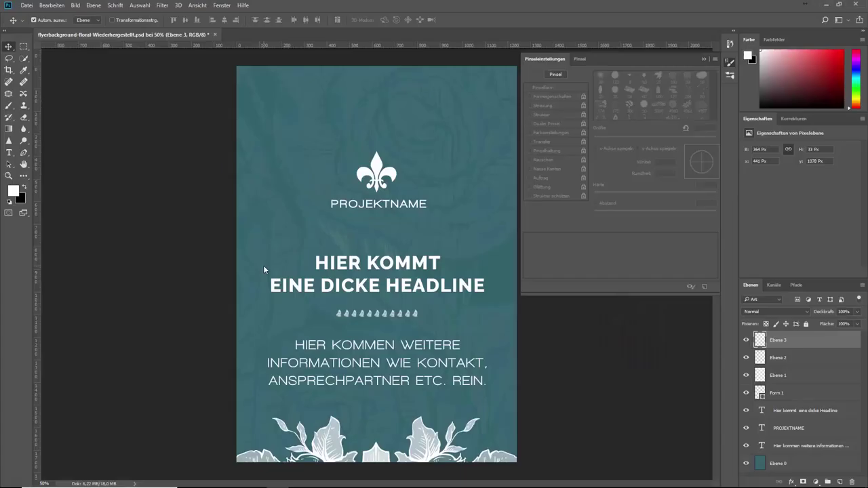